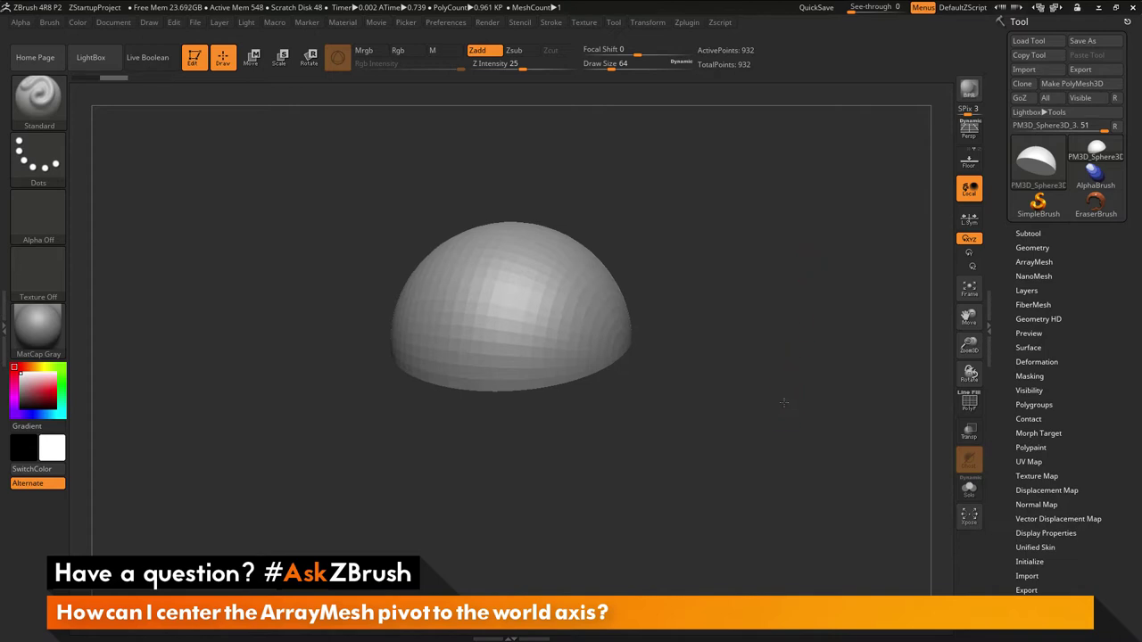
- Orbit the hemisphere with its polygon wireframe shown to inspect the hollow underside and dome
drag(783, 402, 770, 331)
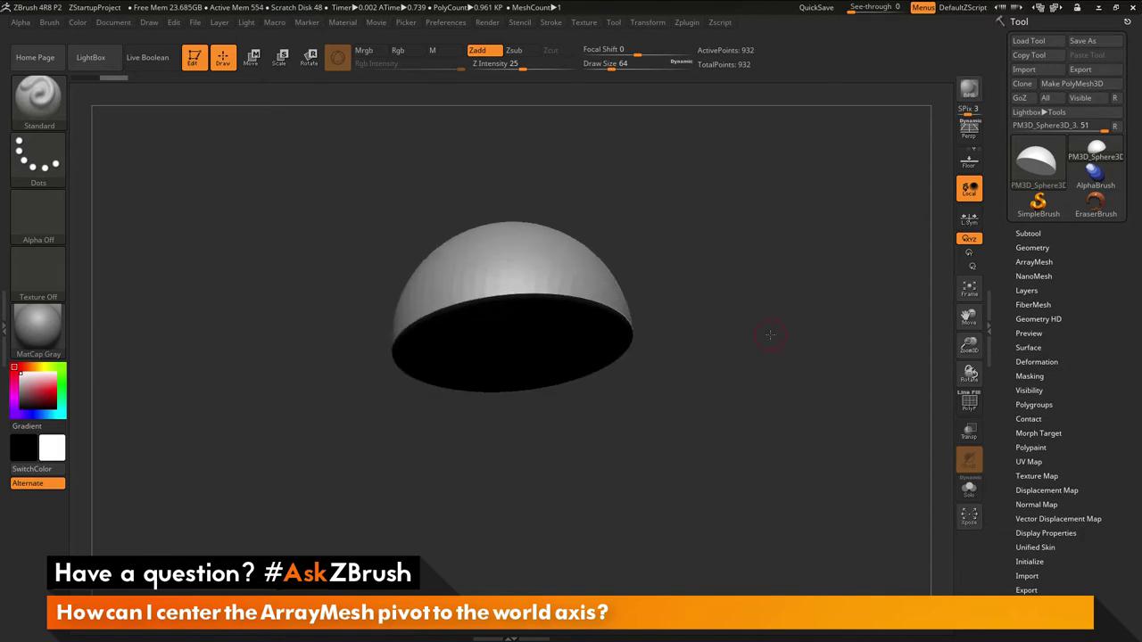
click(969, 412)
drag(789, 231, 788, 179)
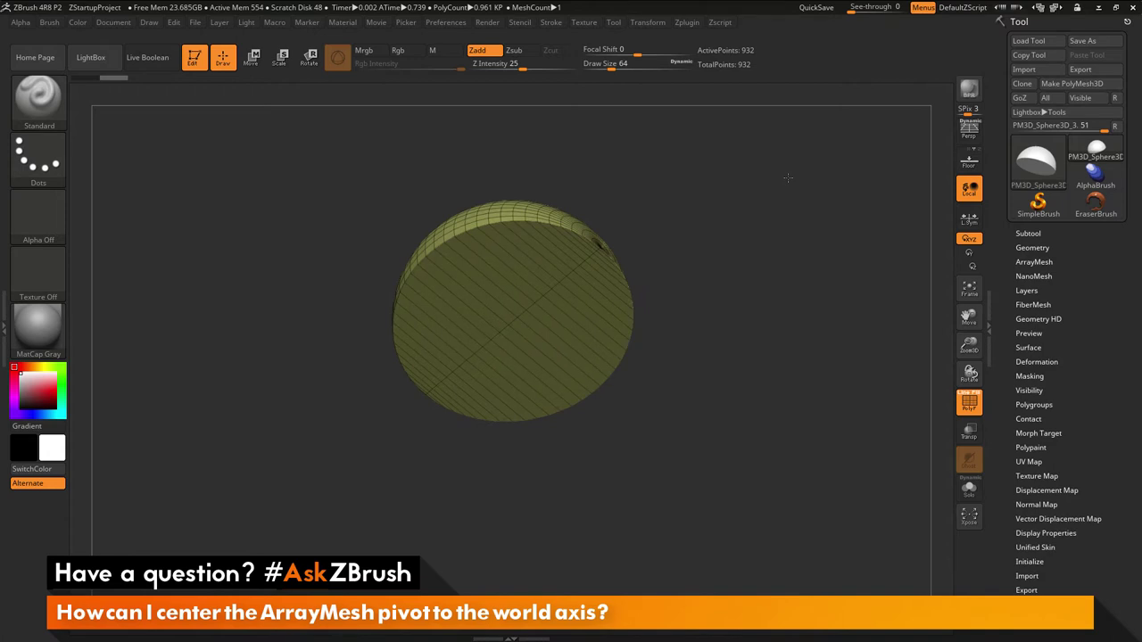
drag(788, 178, 791, 290)
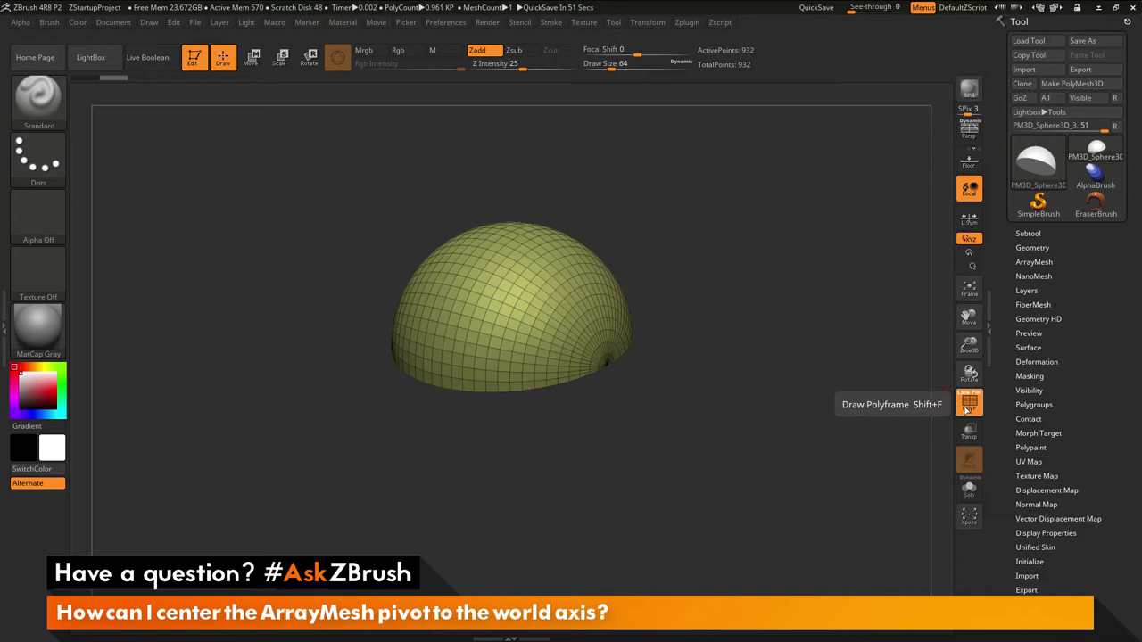
- Hide the wireframe, turn on the floor grid and view it from a raised angle
click(965, 409)
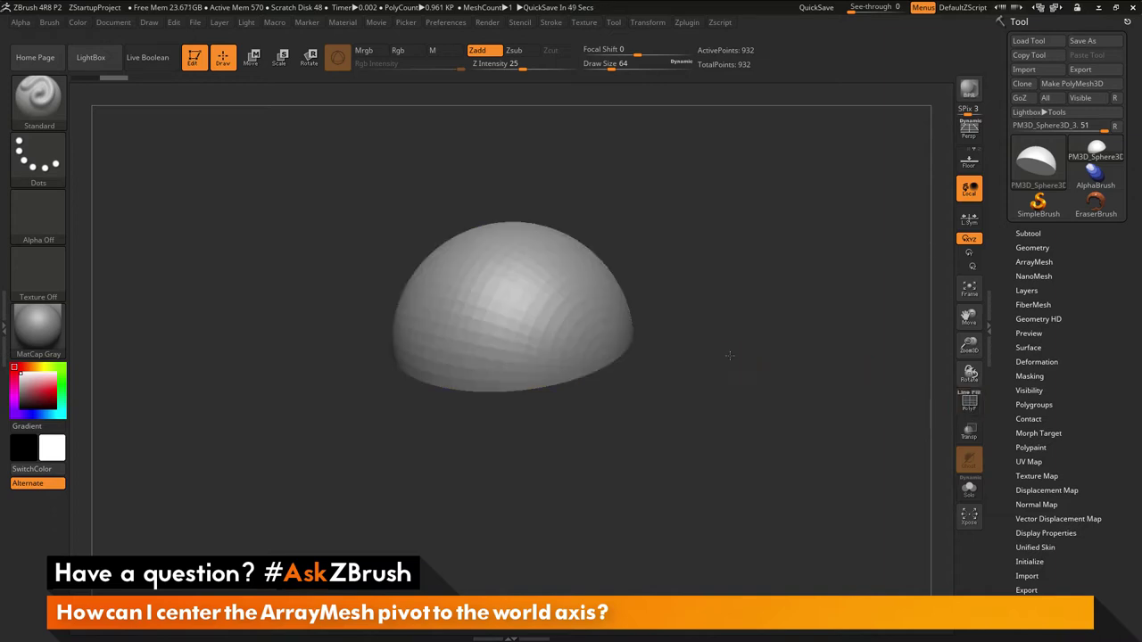
shift+drag(736, 352, 754, 331)
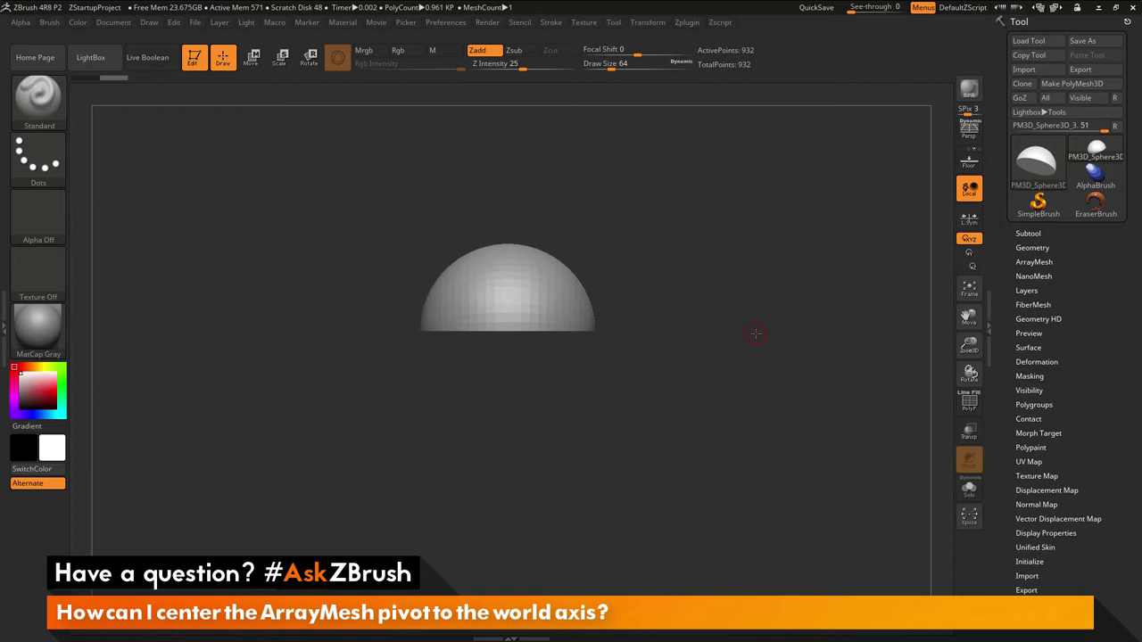
click(968, 161)
drag(762, 241, 755, 258)
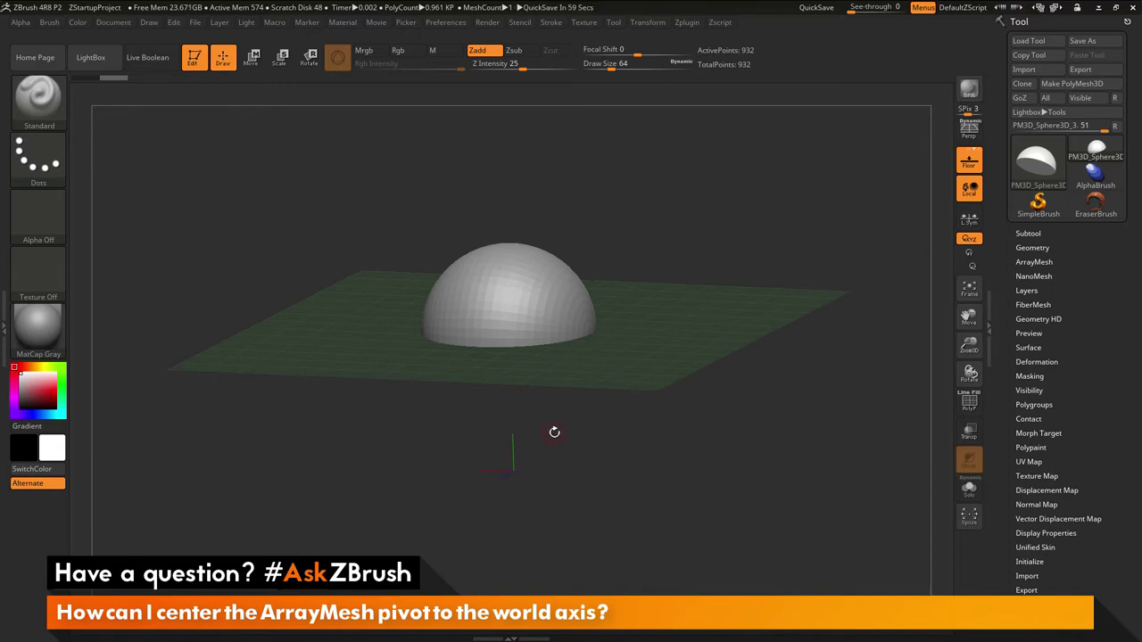
- Use the Move gizmo's Y arrow to position the hemisphere above the floor grid
click(258, 64)
drag(505, 218, 505, 145)
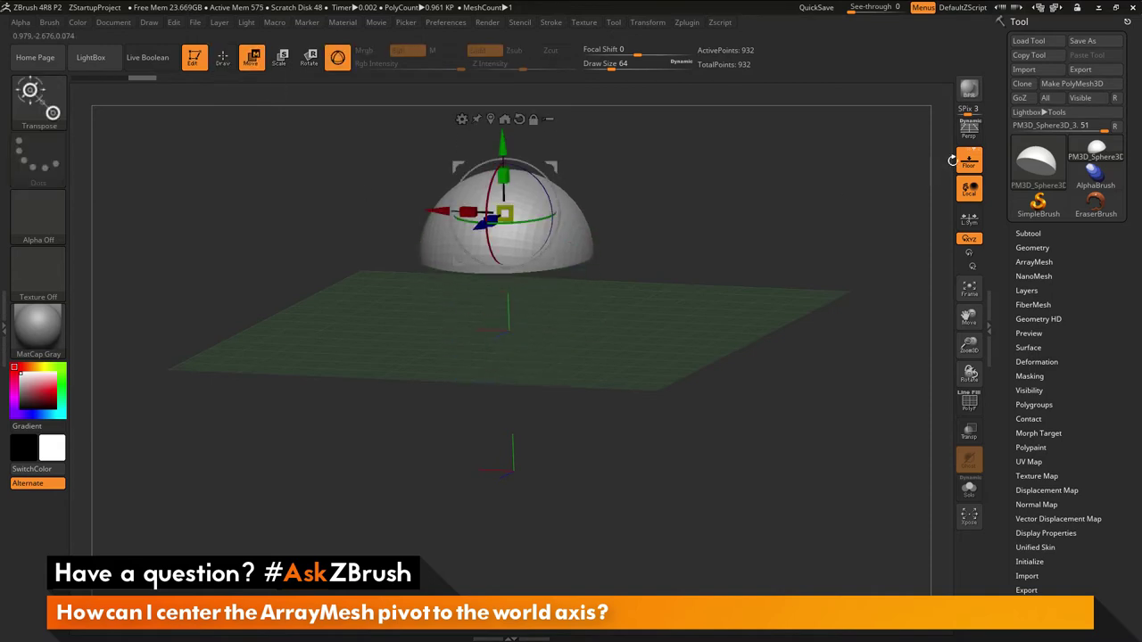
drag(817, 206, 785, 223)
drag(506, 148, 506, 178)
drag(803, 232, 816, 442)
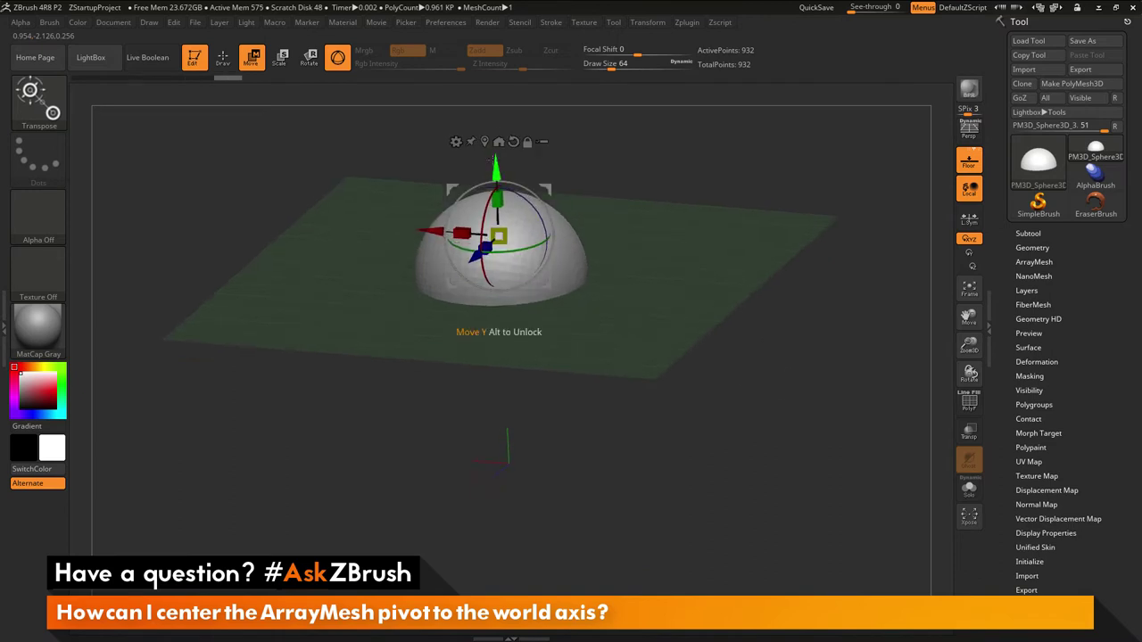
drag(497, 165, 497, 197)
drag(767, 375, 779, 408)
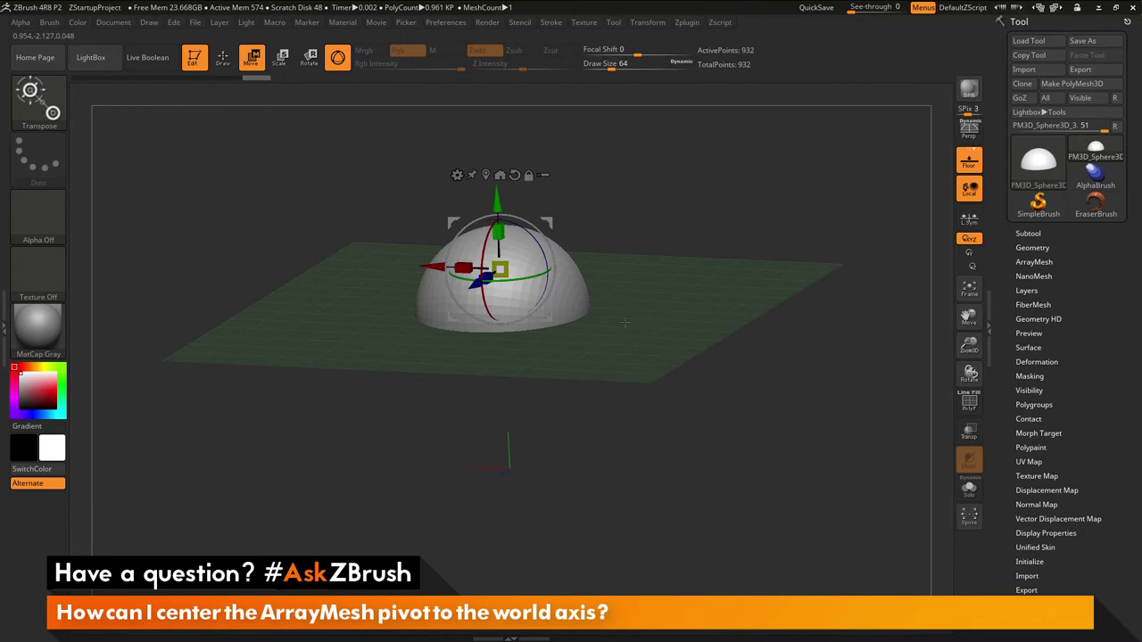
- Set the Draw menu's Floor Elv to 0 and view the grid edge-on
click(151, 23)
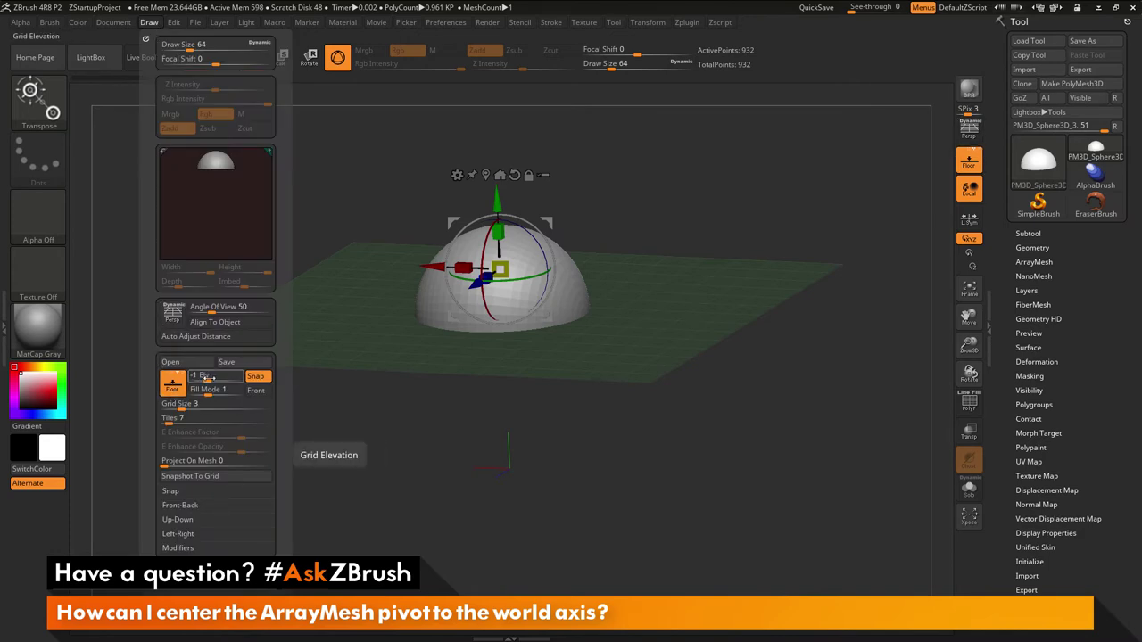
click(205, 378)
text(0)
key(Return)
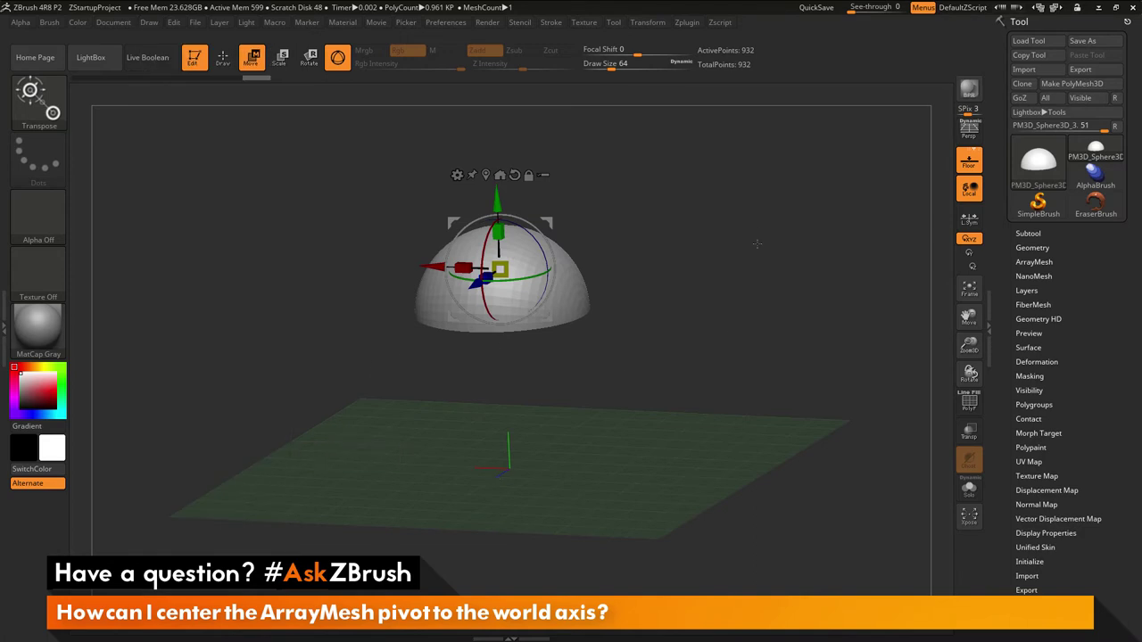
drag(768, 276, 636, 303)
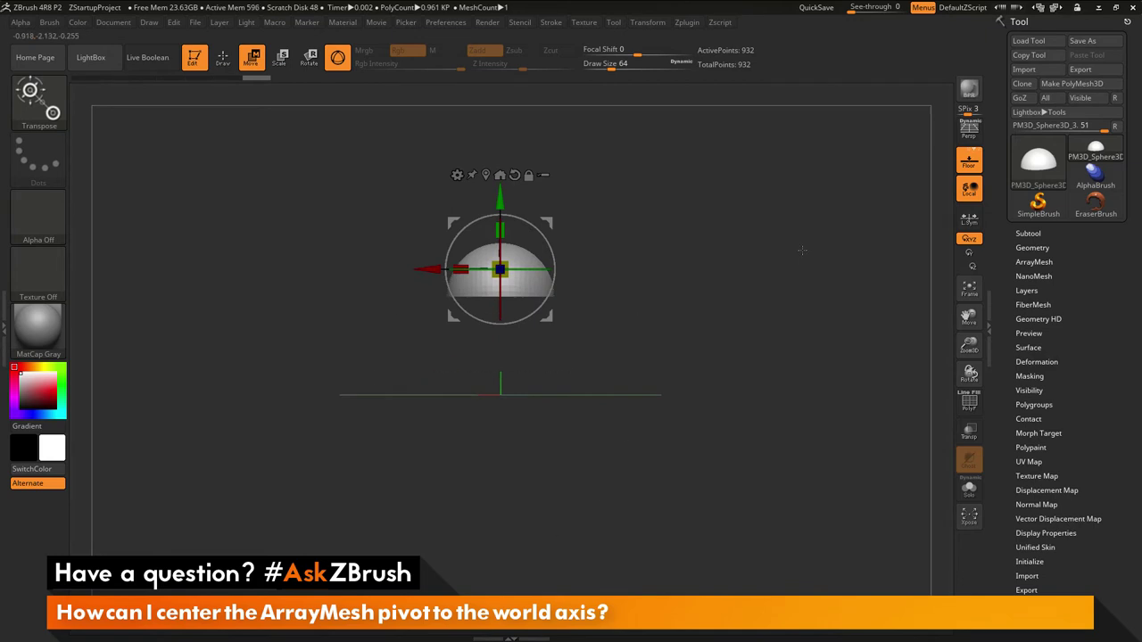
- Turn on ArrayMesh in Rotate mode with Z Amount 360 and Repeat 52
drag(804, 239, 786, 299)
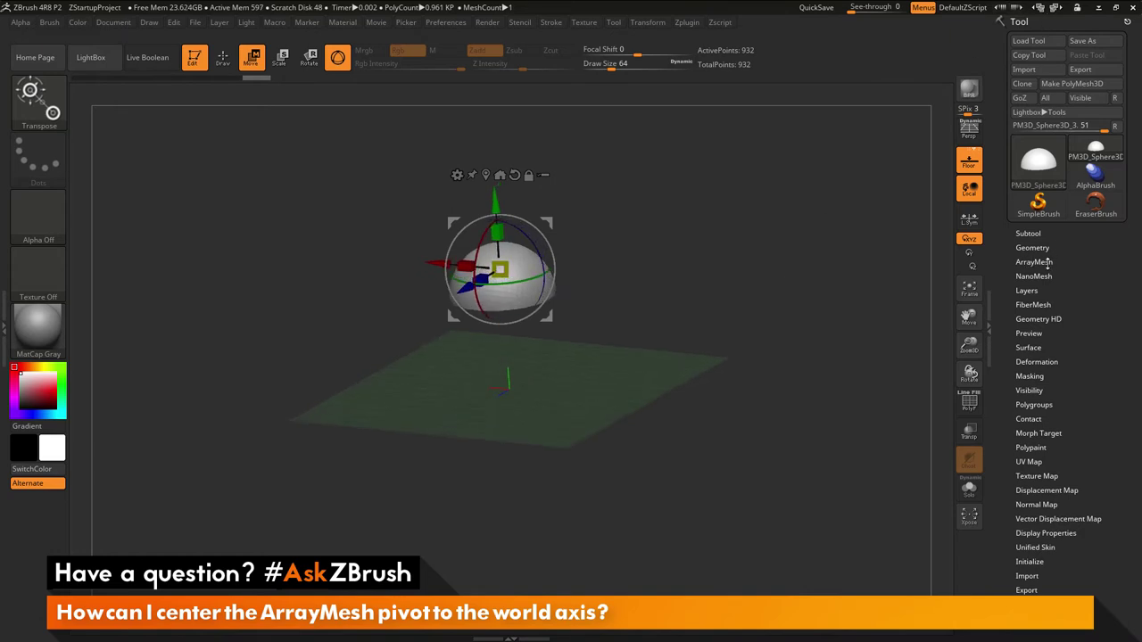
click(1036, 261)
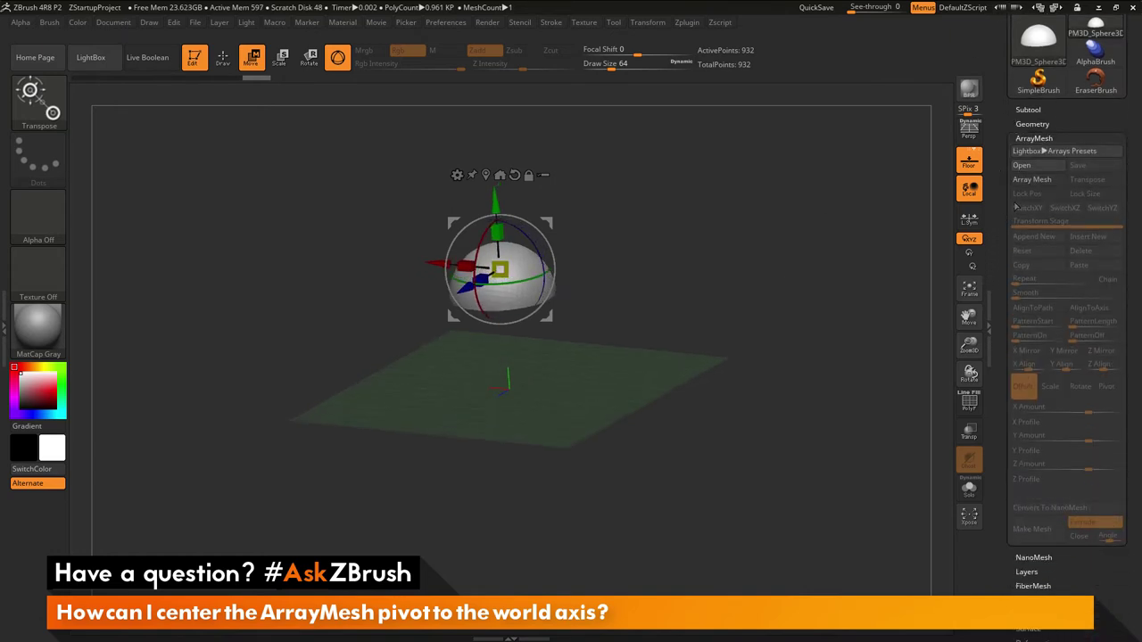
click(1035, 182)
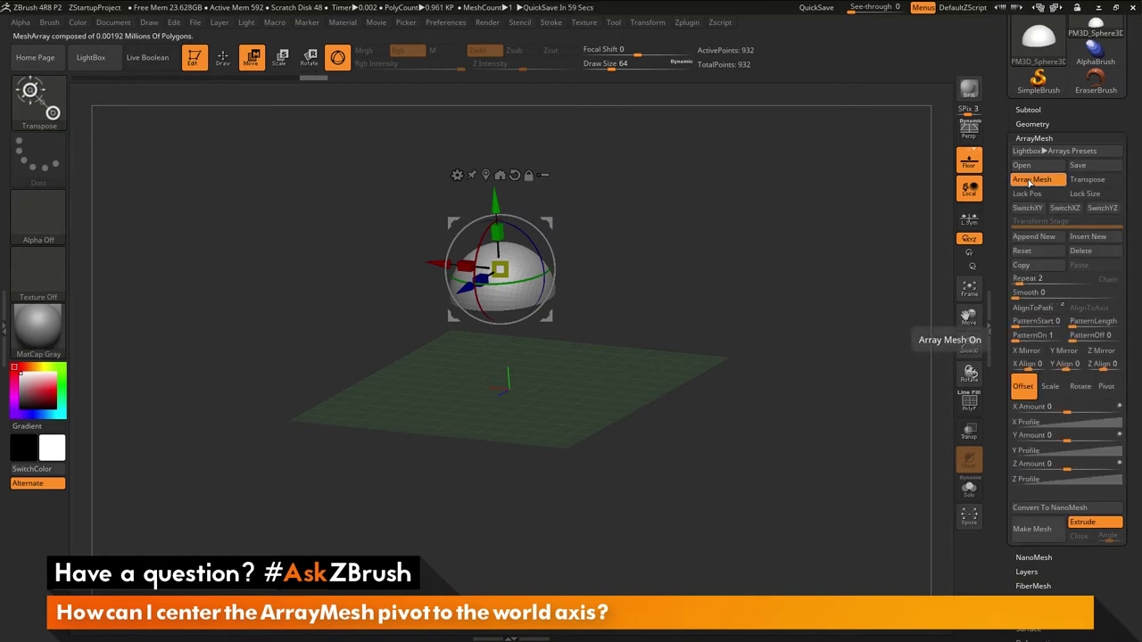
click(1082, 390)
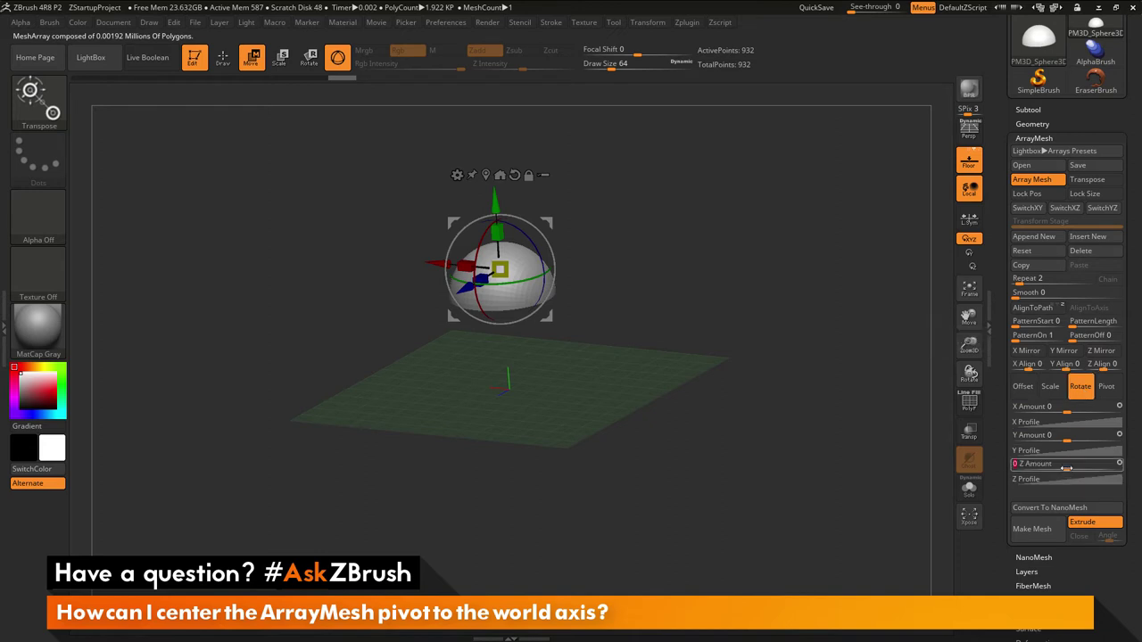
text(360)
key(Return)
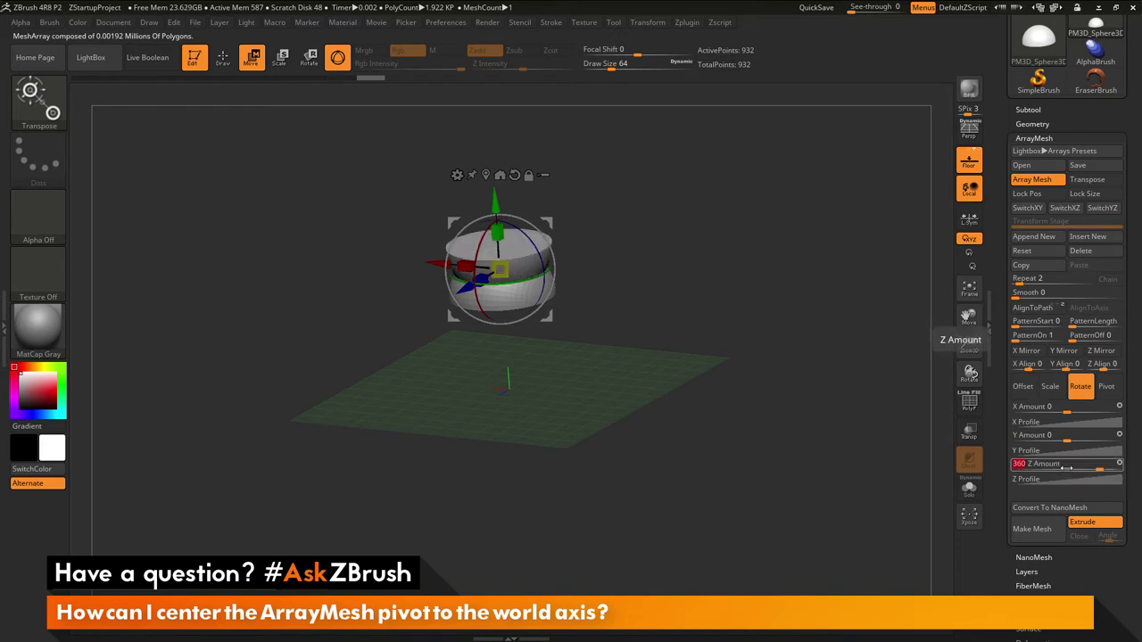
mouse_move(1028, 280)
mouse_down()
mouse_move(1055, 280)
mouse_move(1015, 282)
mouse_up()
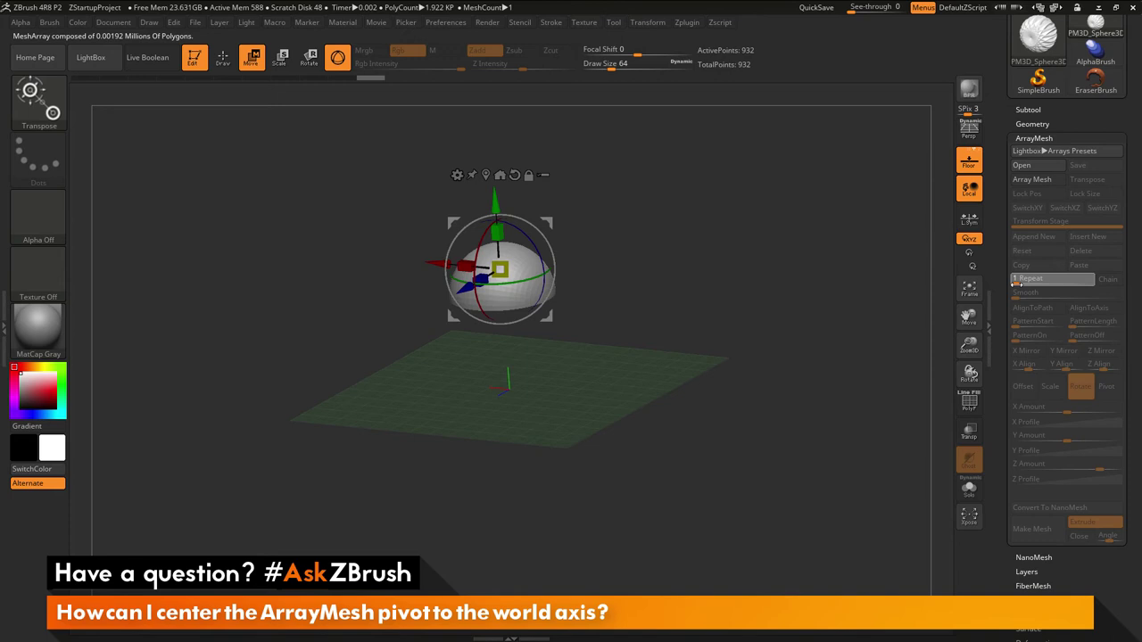
drag(1017, 282, 1049, 280)
shift+drag(732, 286, 666, 275)
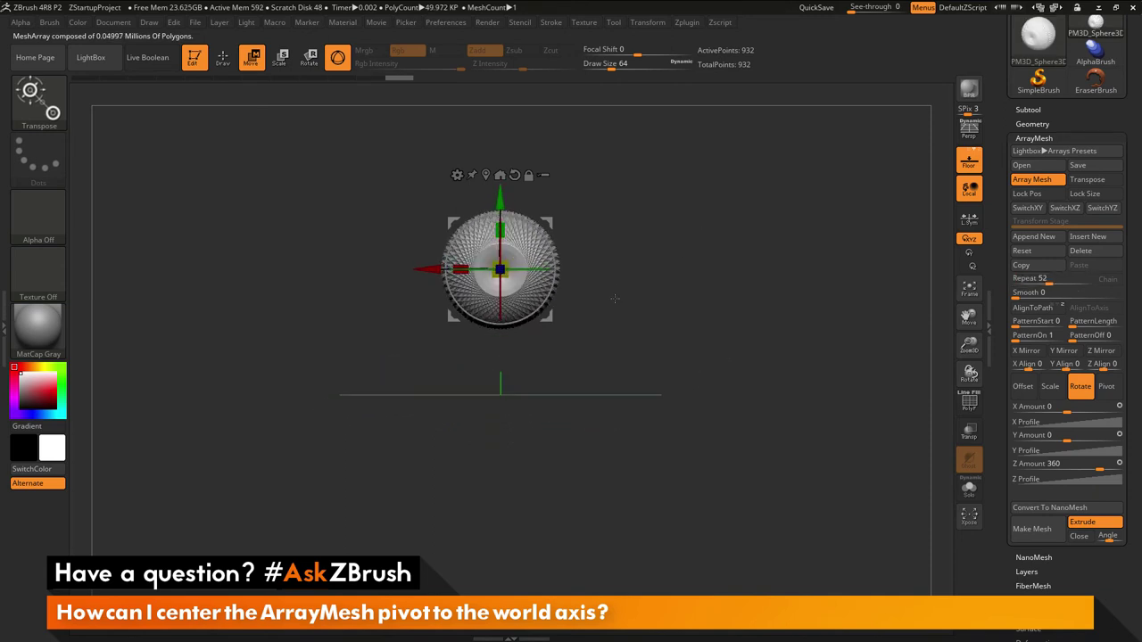
- Set the ArrayMesh Pivot Y Amount to about 1.96, opening the 52 copies into a hollow ring
click(1106, 385)
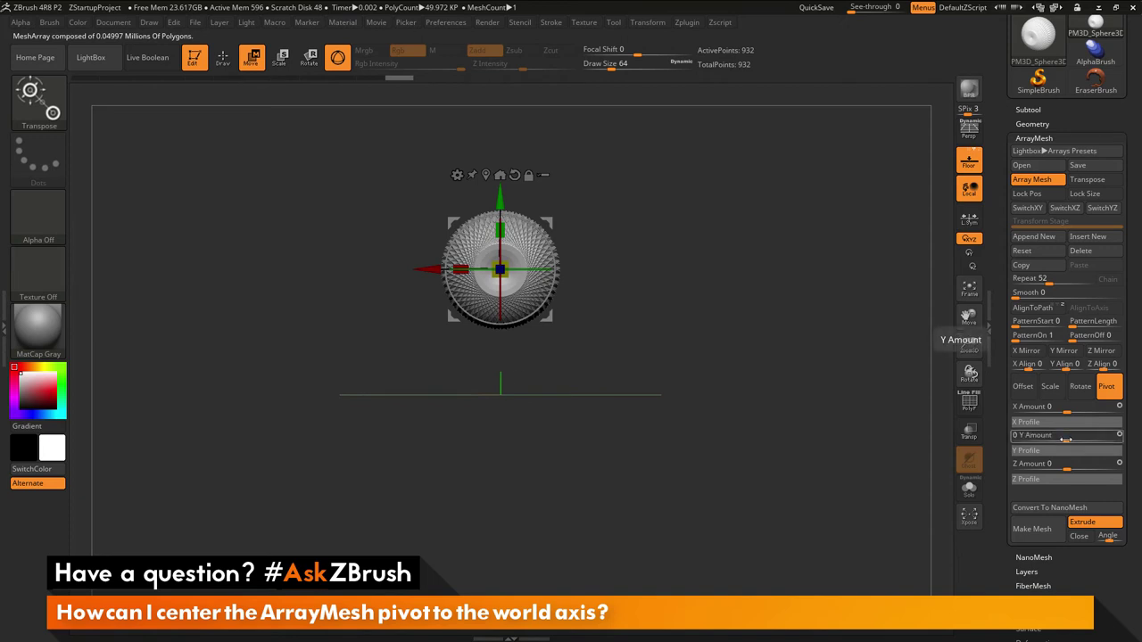
click(1068, 438)
drag(1069, 439, 1092, 437)
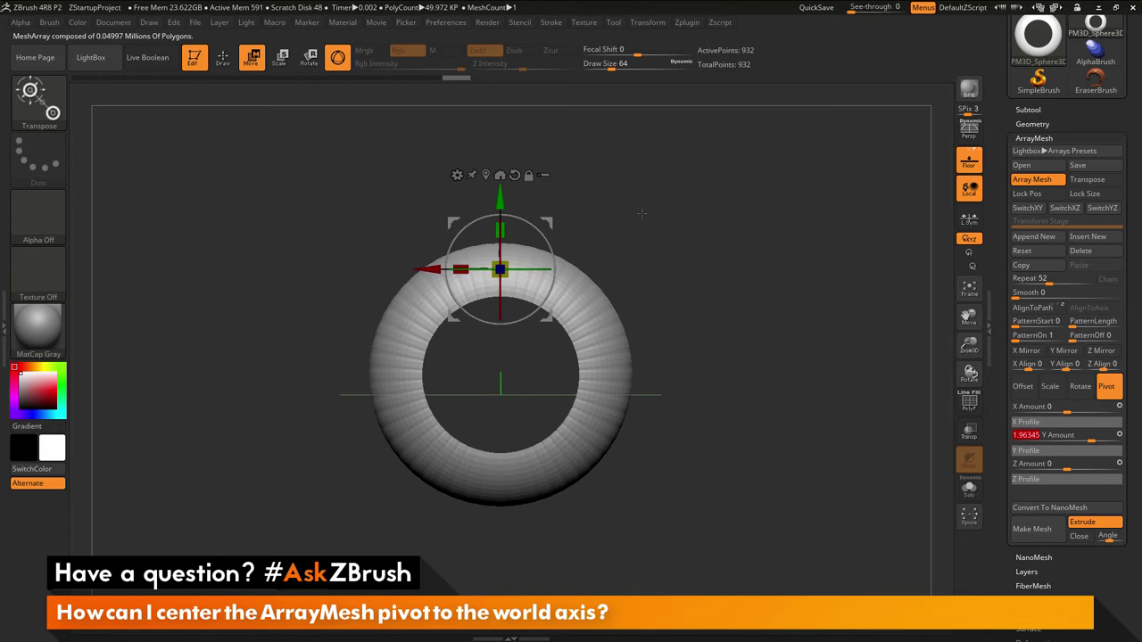
drag(686, 346, 686, 339)
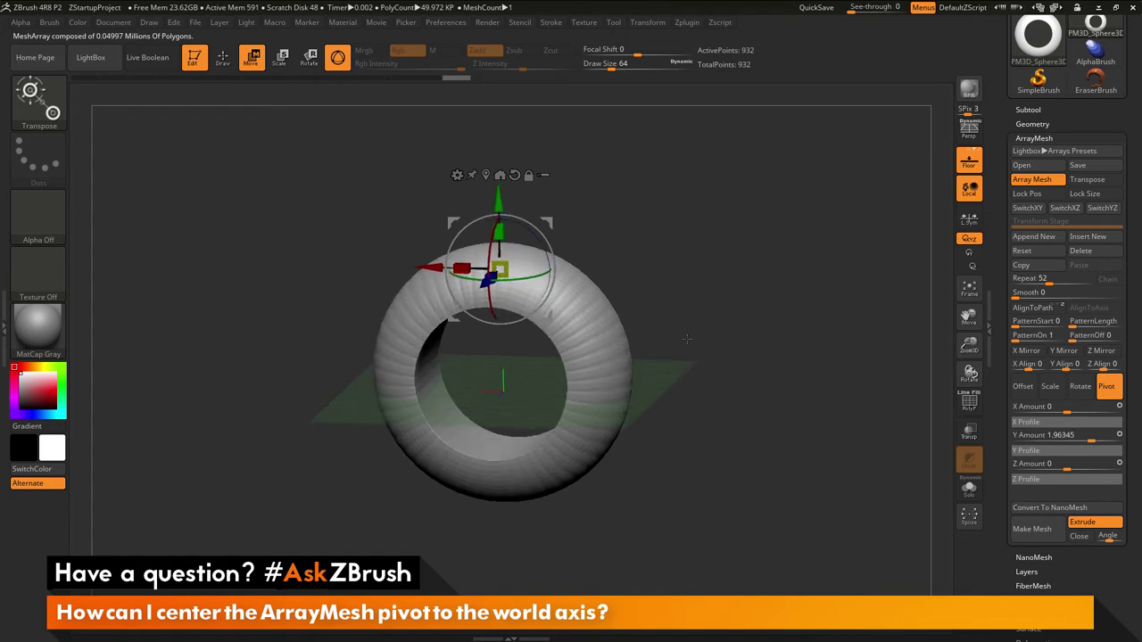
- Turn on ArrayMesh Lock Pos, then Reset the array to a single hemisphere
click(1045, 195)
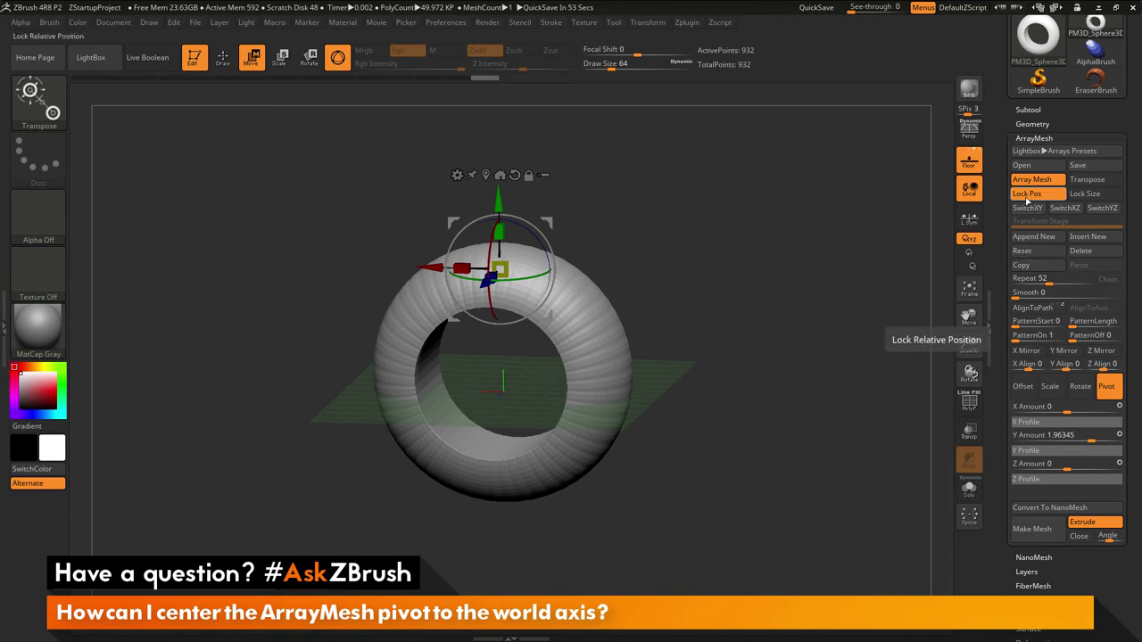
click(1055, 255)
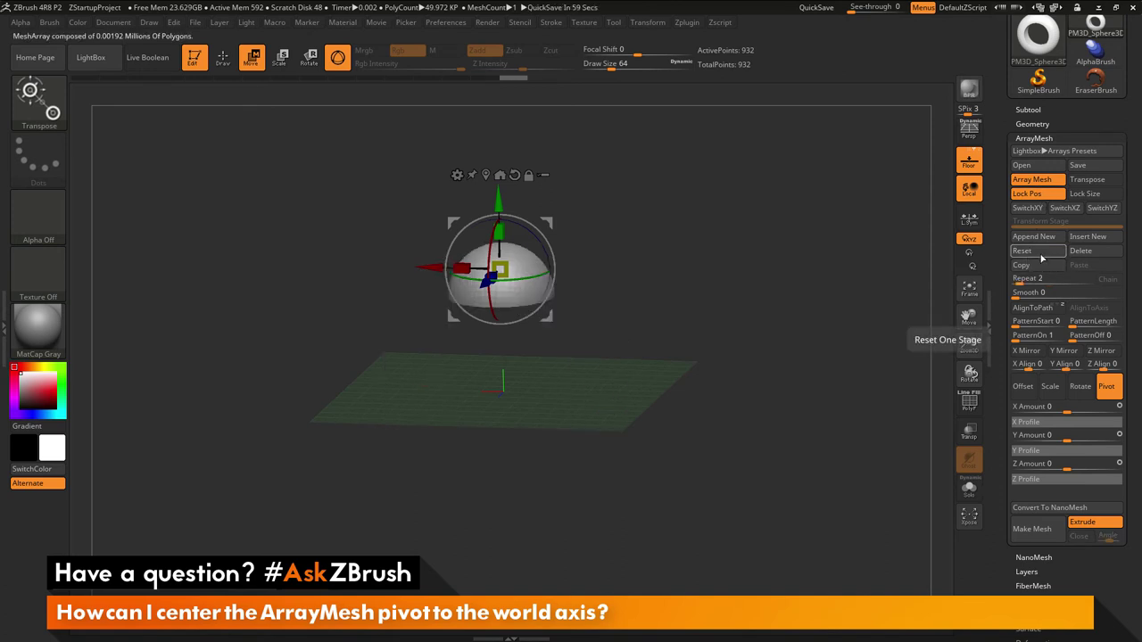
- Set ArrayMesh Rotate Z Amount to 360 and Repeat to 22, forming a closed ring
click(1084, 396)
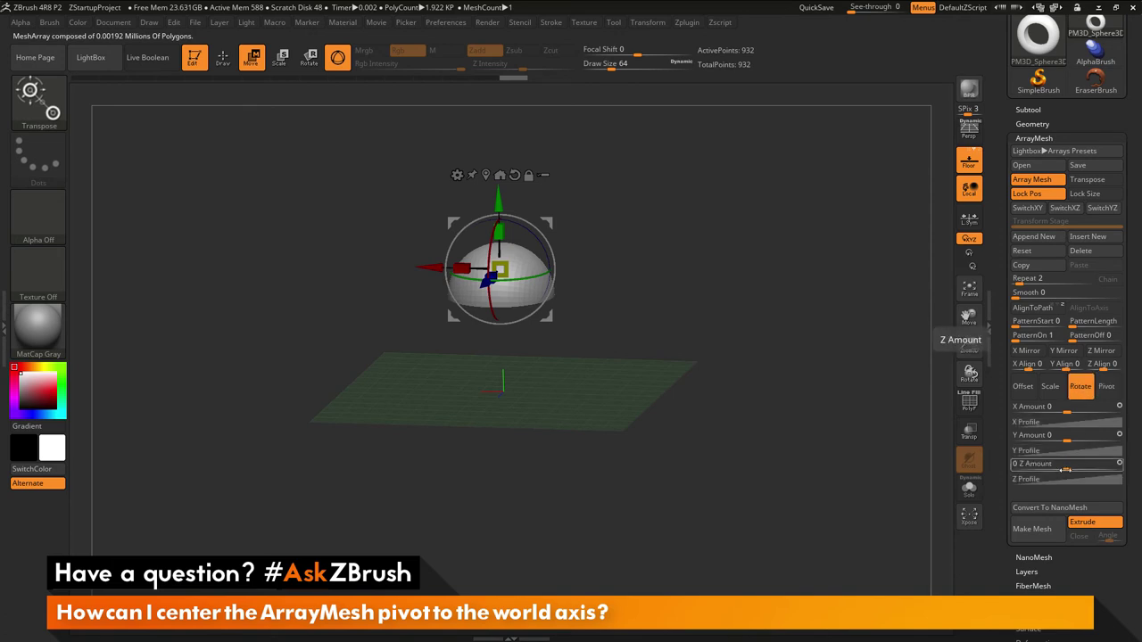
text(360)
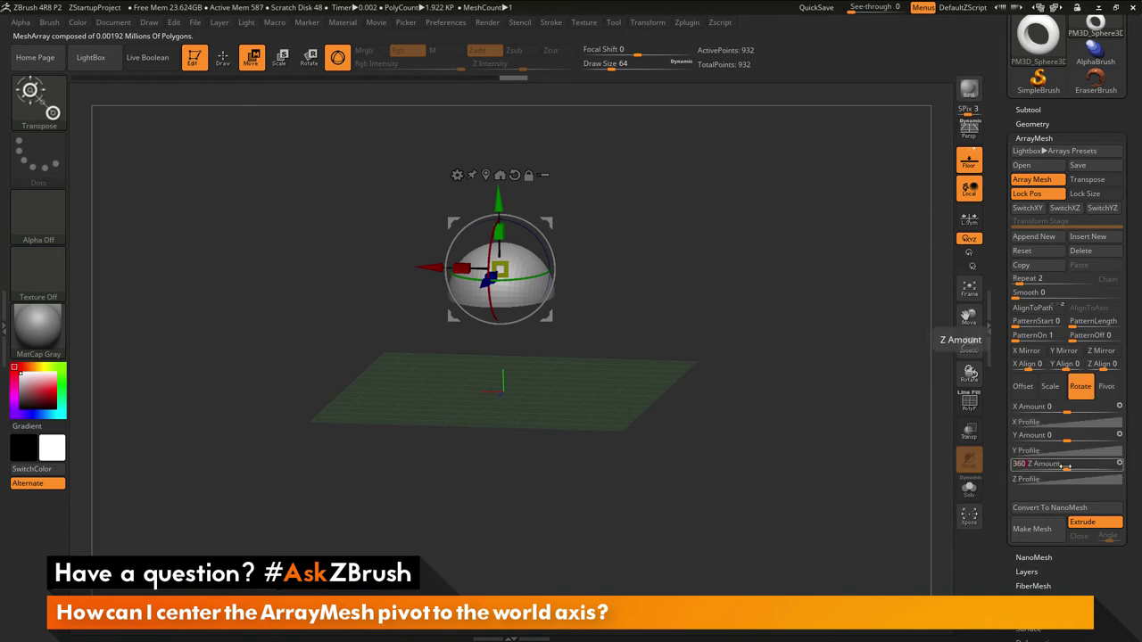
key(Return)
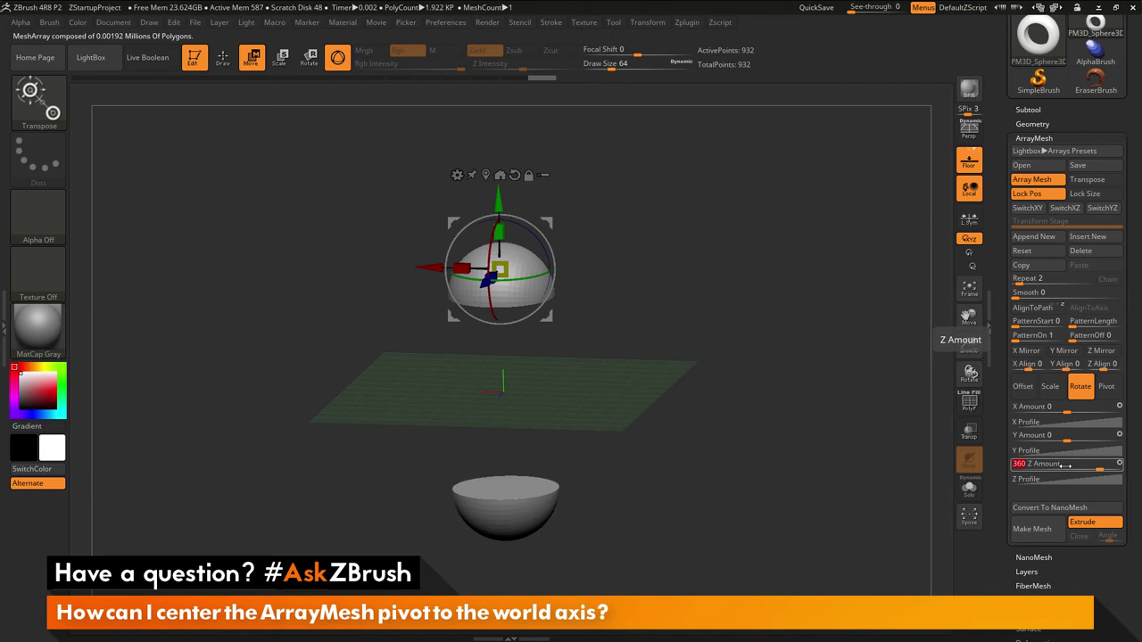
shift+drag(714, 348, 479, 305)
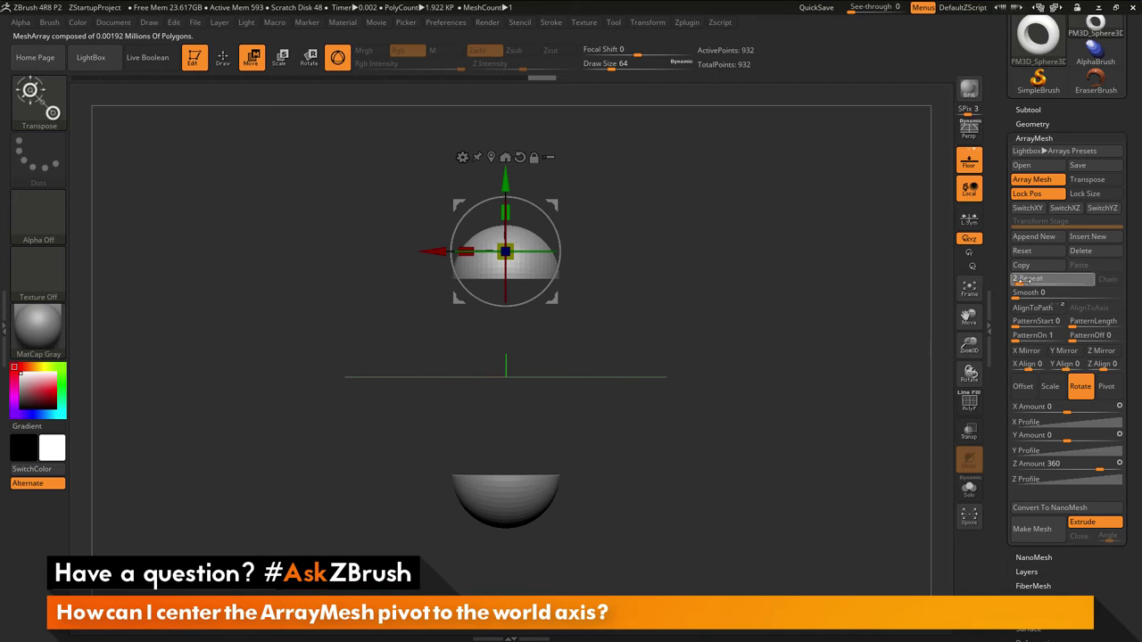
drag(1026, 278, 1038, 278)
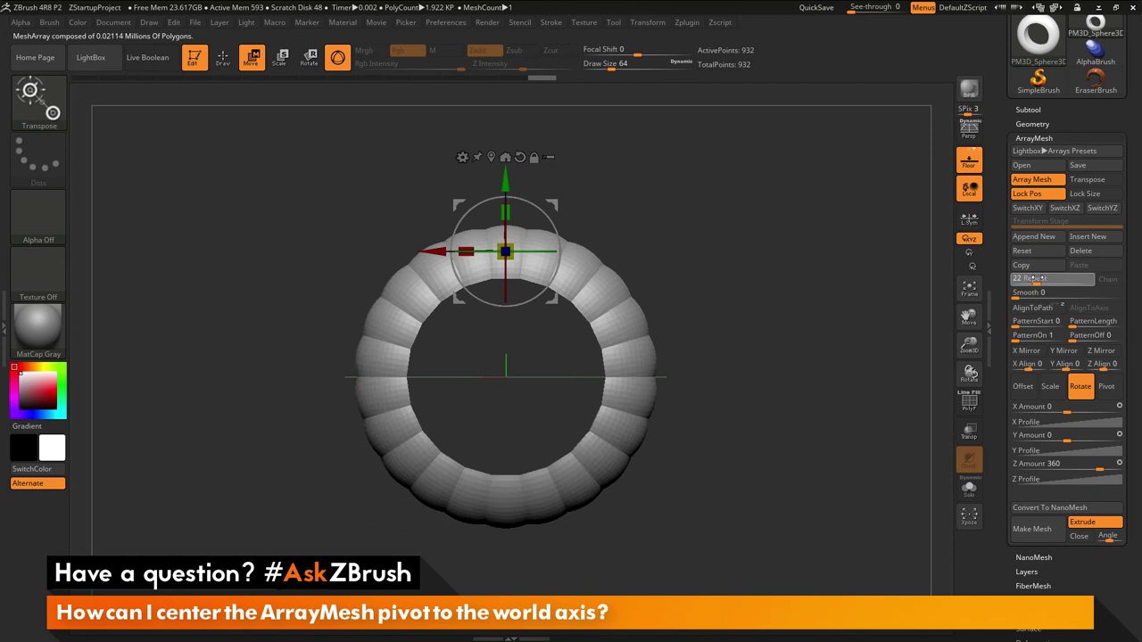
drag(809, 314, 505, 268)
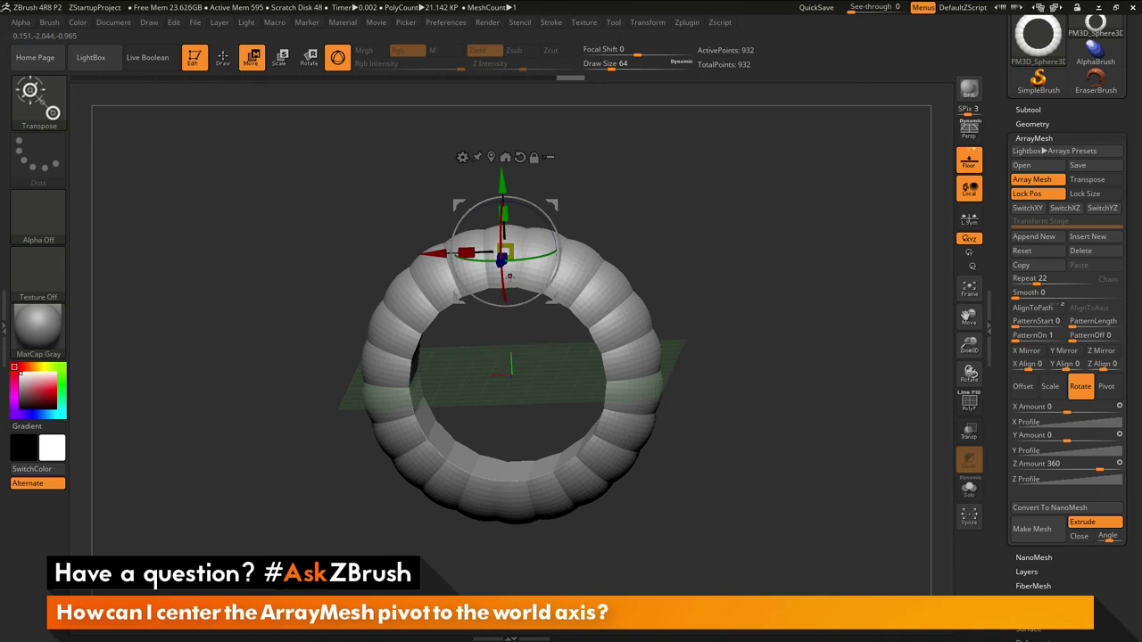
- Drag the source hemisphere along Y to resize the 22-copy ring, leaving it untwisted
drag(502, 196, 460, 120)
mouse_move(526, 161)
mouse_down()
mouse_move(473, 116)
mouse_move(513, 148)
mouse_up()
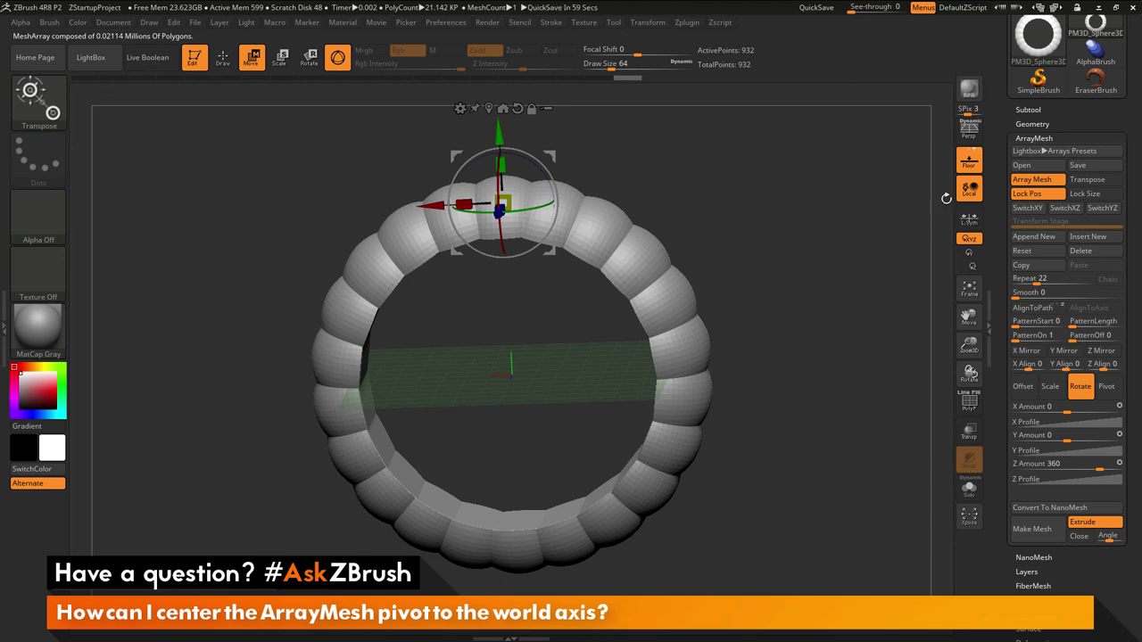
- Toggle Lock Pos, reset the array, then set Z Amount 360 and Repeat 17
click(1026, 194)
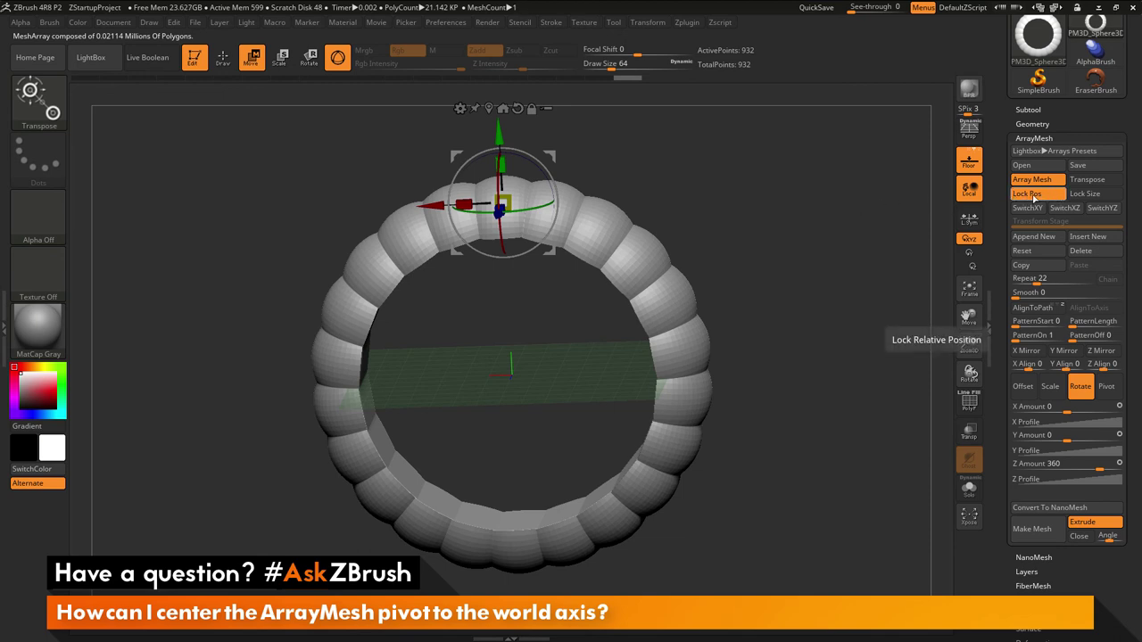
click(1030, 255)
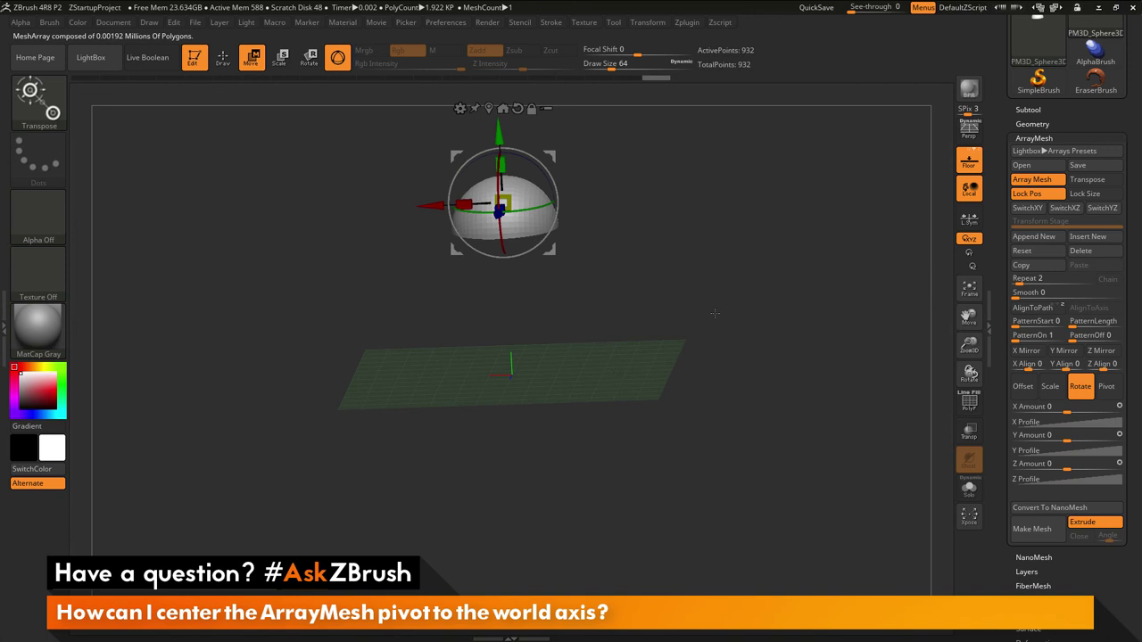
click(1066, 464)
text(360)
key(Return)
drag(1024, 279, 1033, 279)
drag(799, 210, 776, 222)
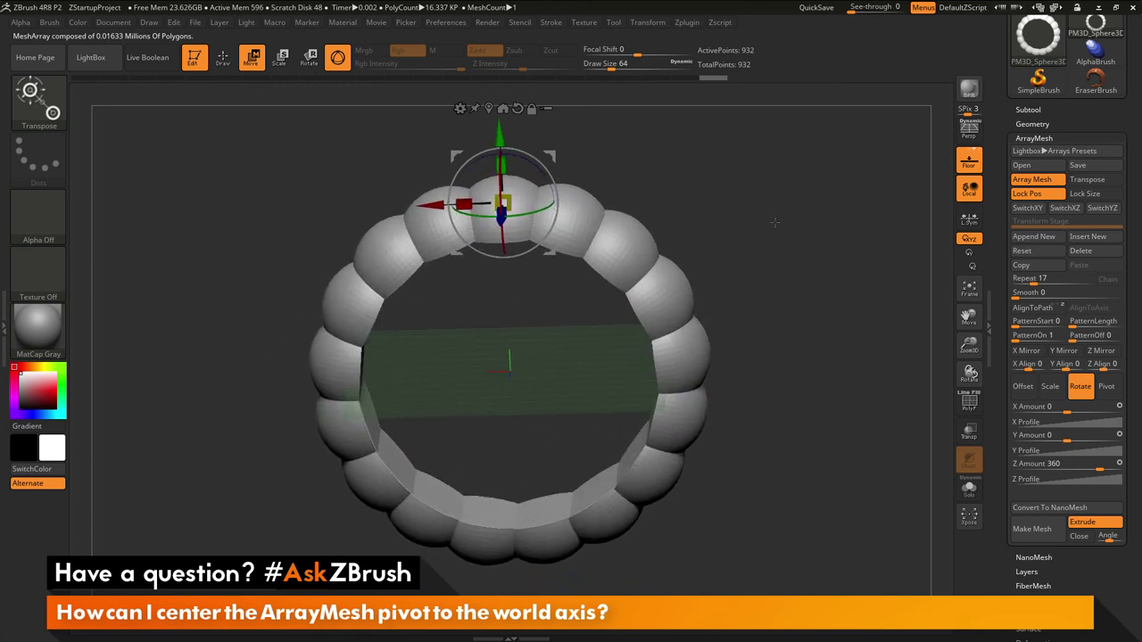